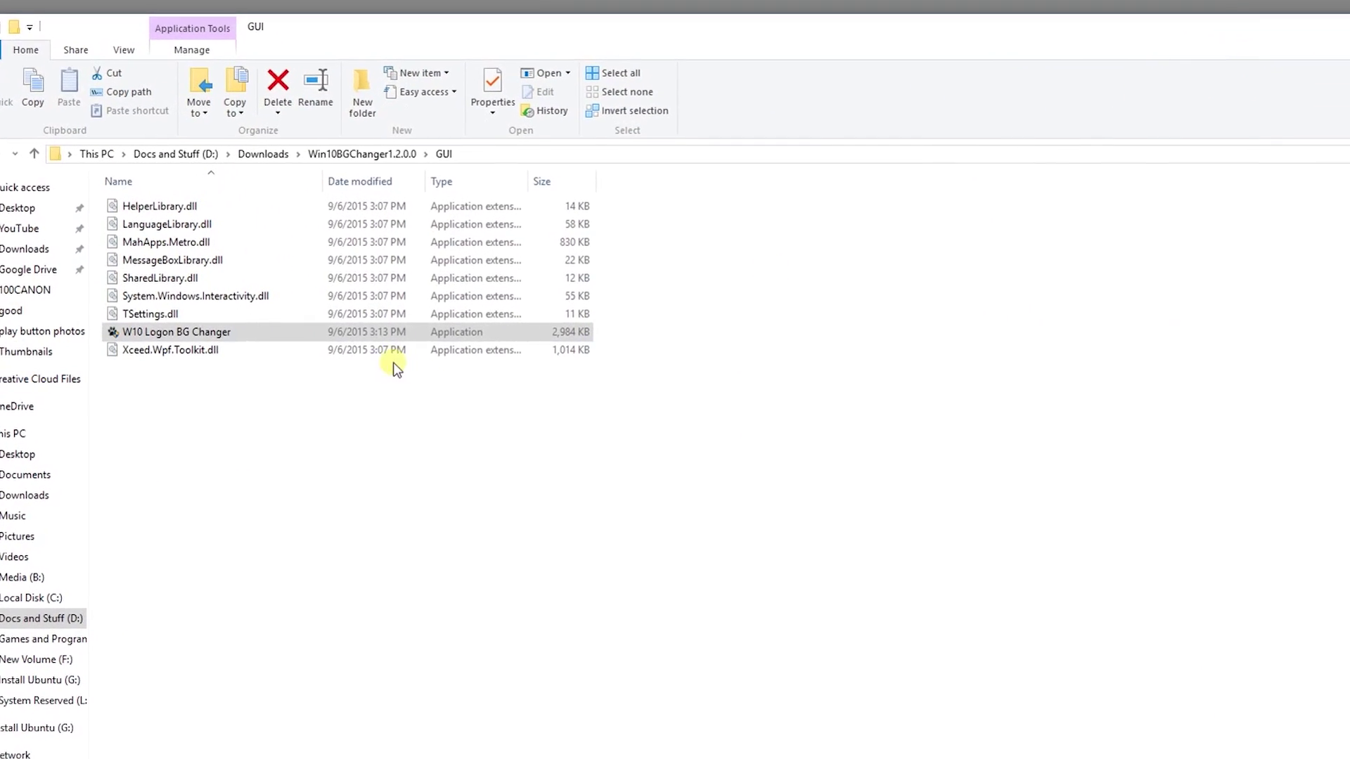
# Launch W10 Logon BG Changer from the GUI folder and maximize its window
pyautogui.click(201, 333)
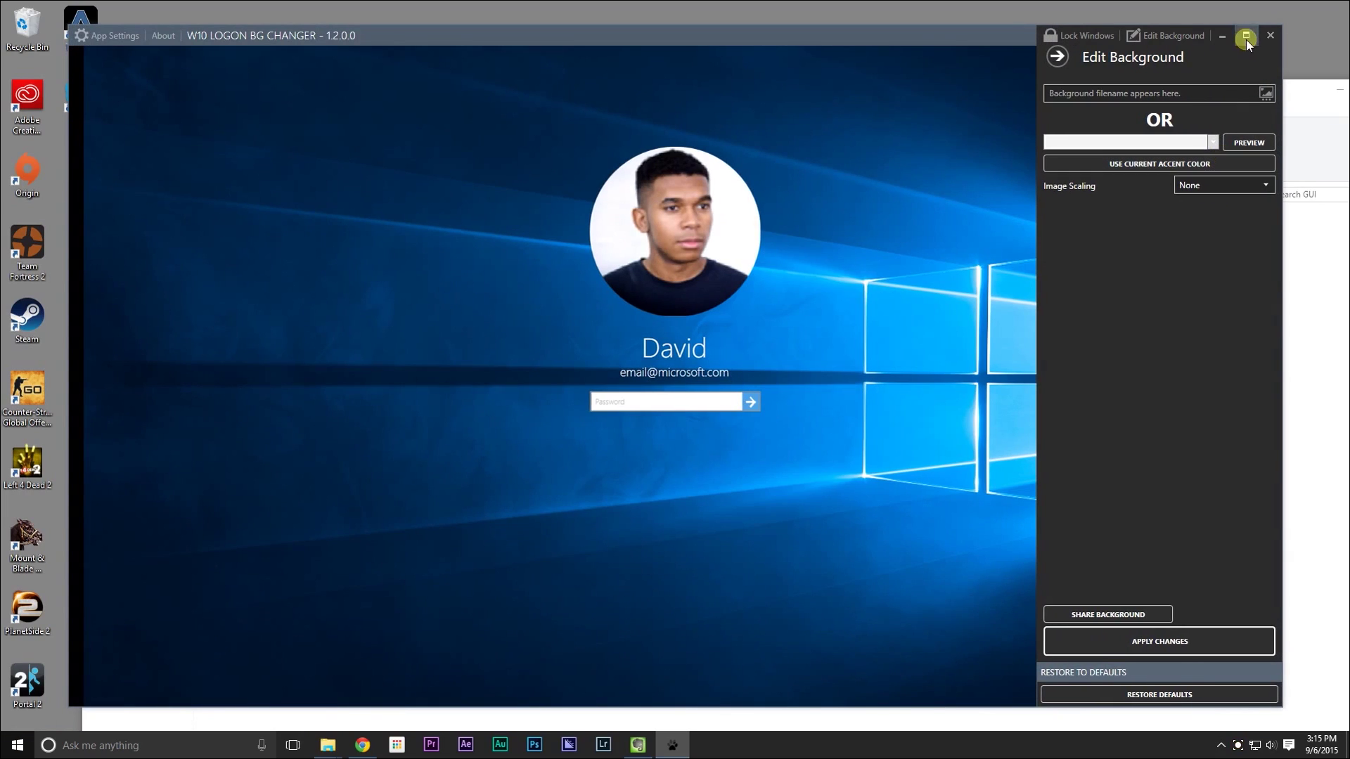
pyautogui.click(1245, 36)
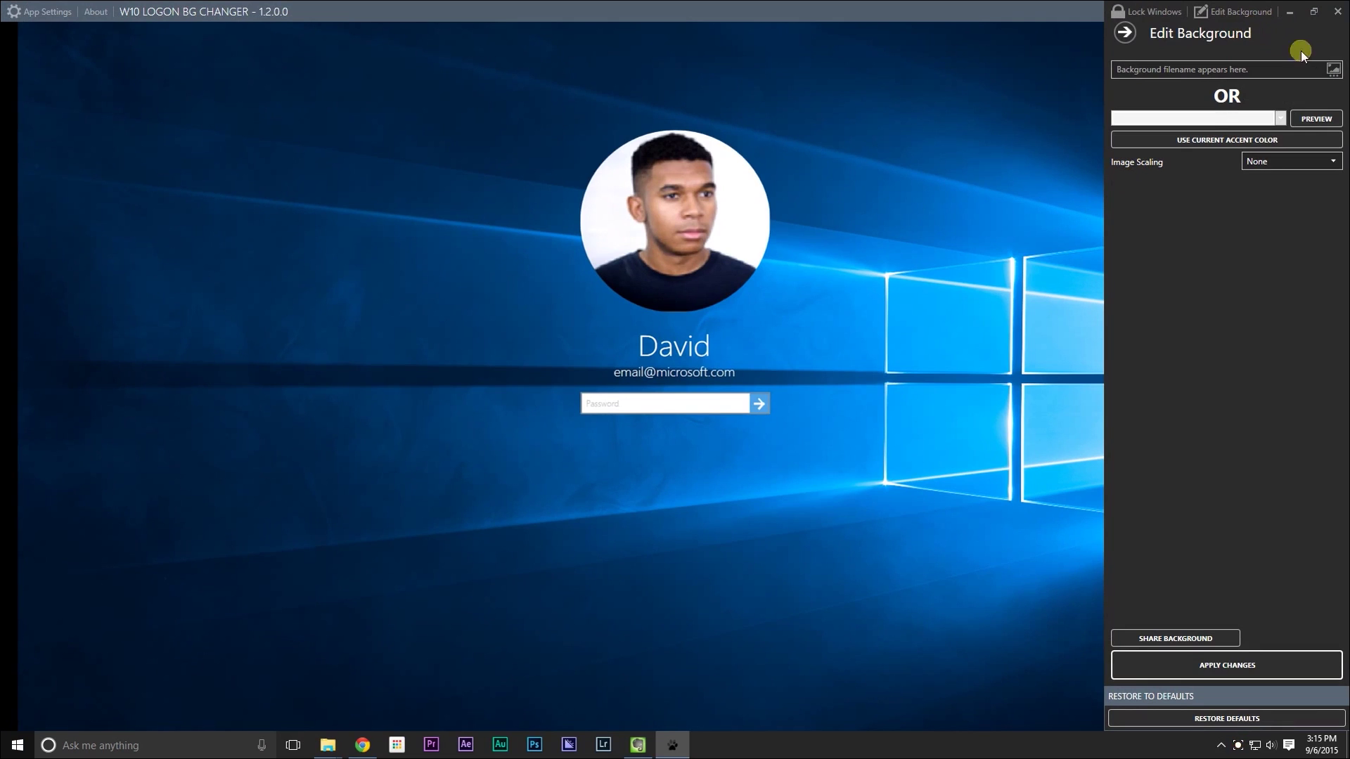
# Apply IMG_2788.JPG as the logon background and confirm the success message
pyautogui.click(1333, 72)
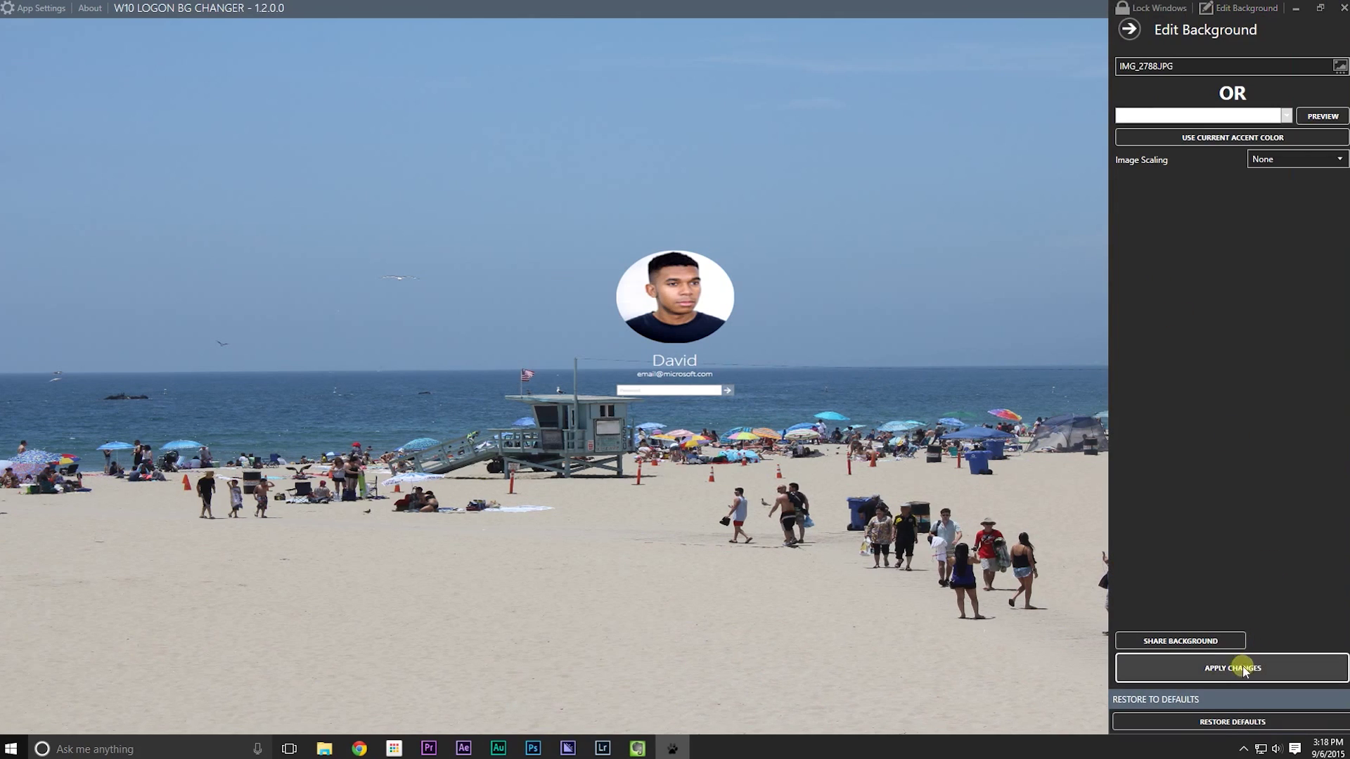
pyautogui.click(1244, 670)
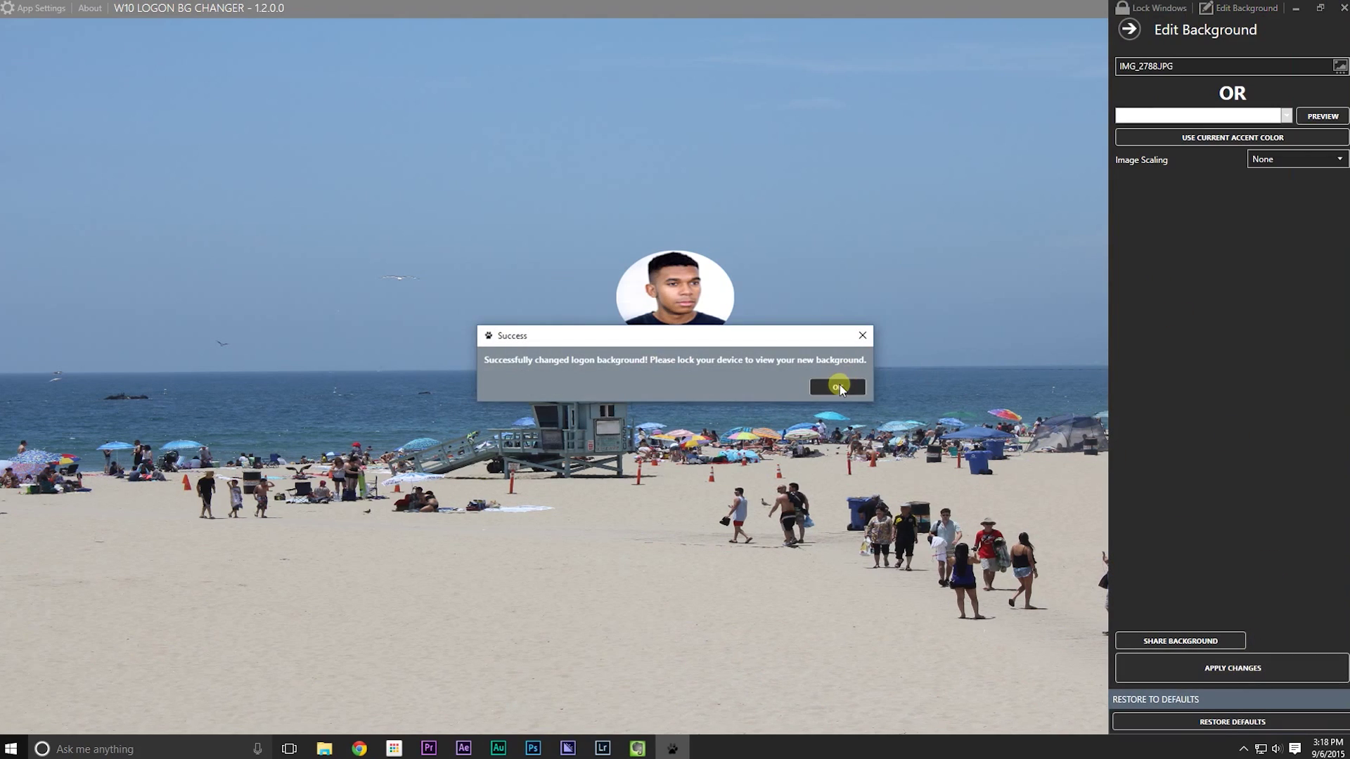
pyautogui.click(839, 388)
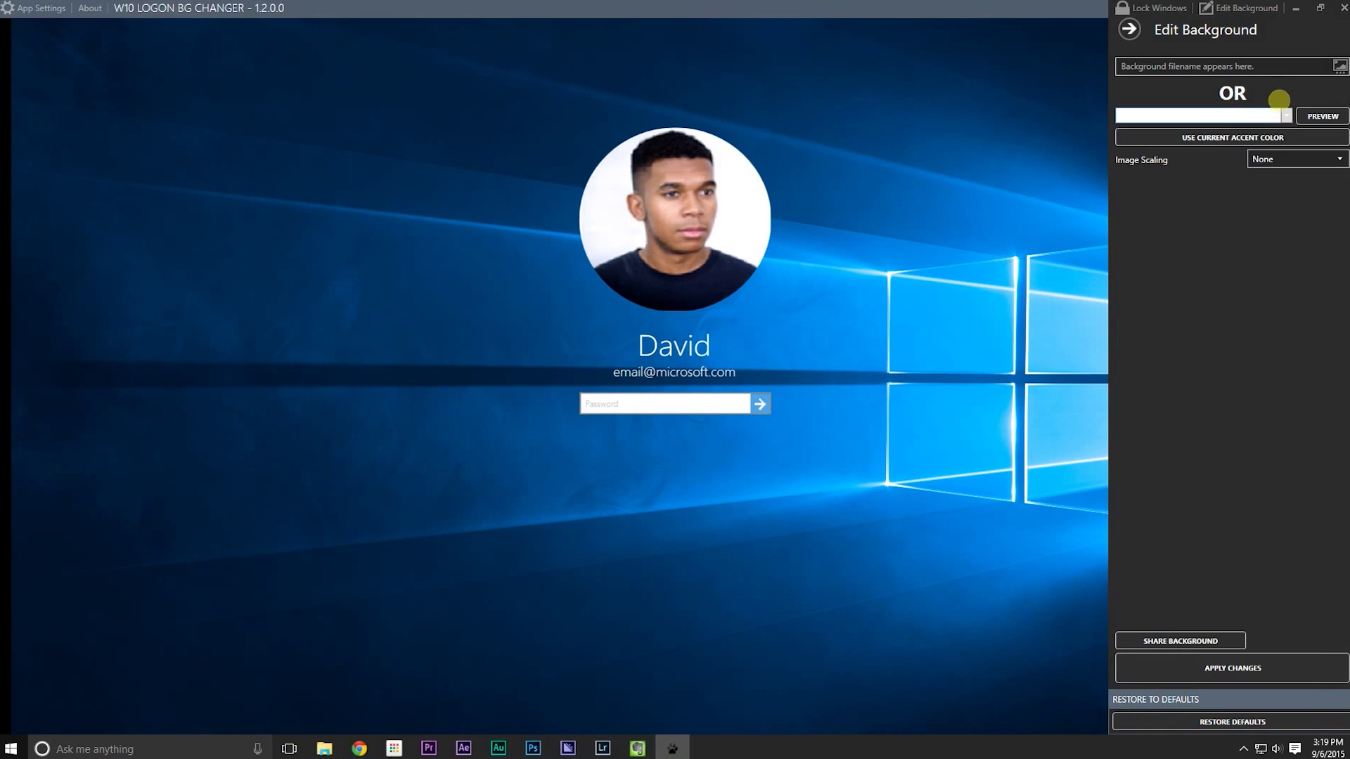
# Preview a pure blue solid-colour sign-in background
pyautogui.click(1278, 112)
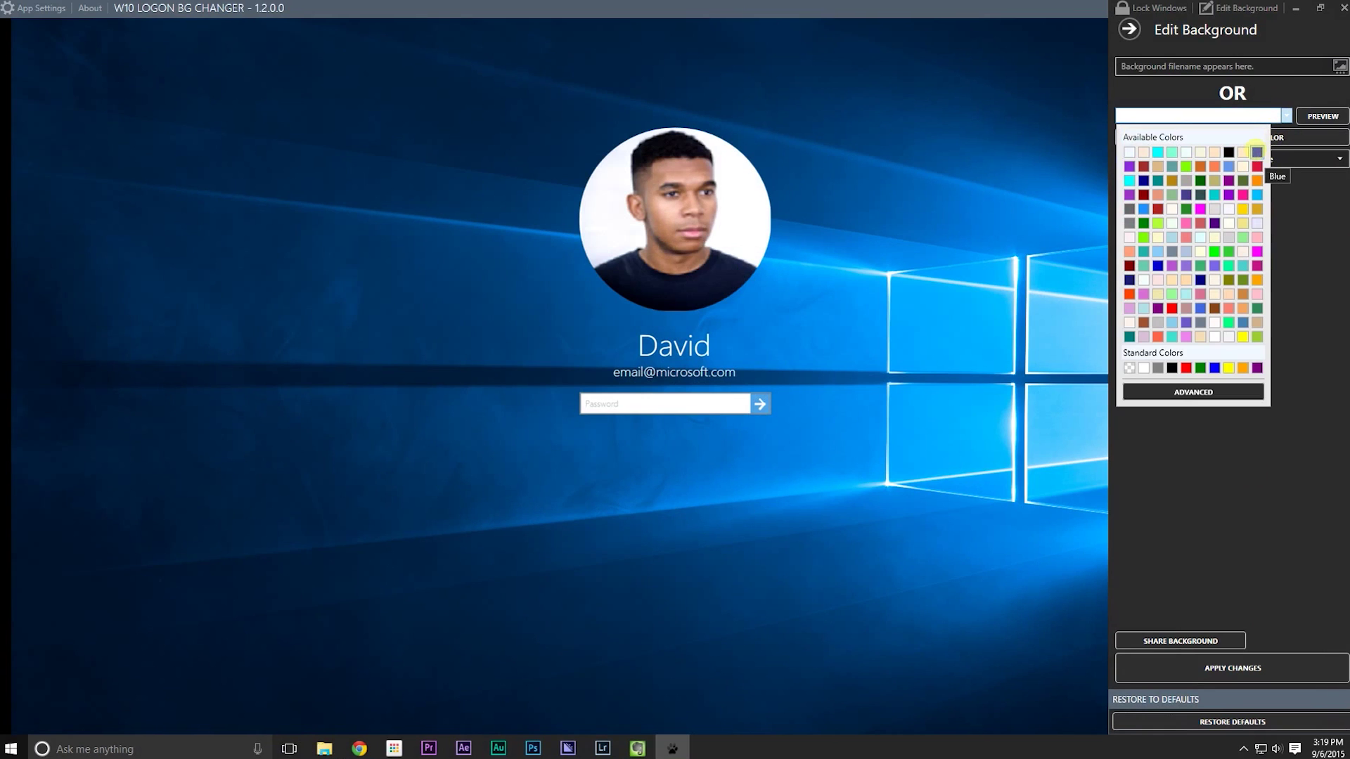
pyautogui.click(1257, 152)
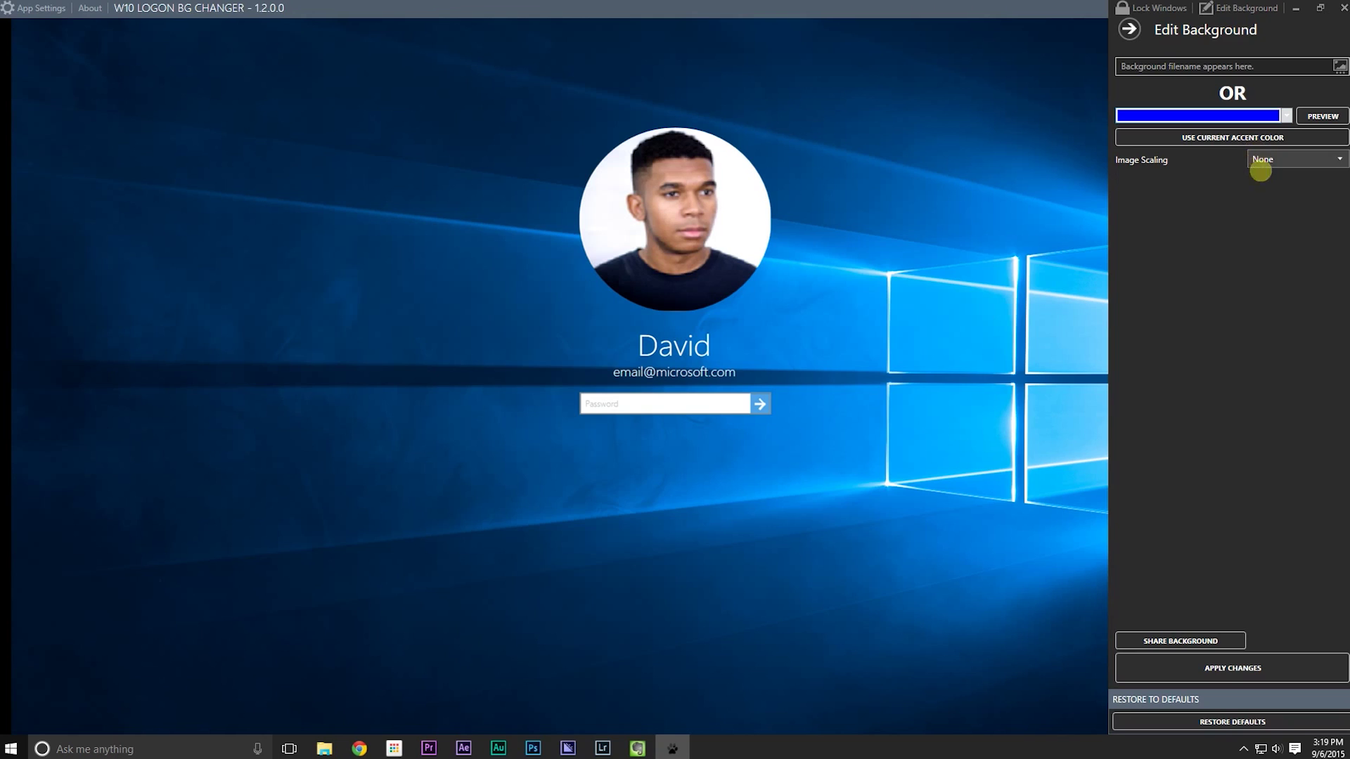
pyautogui.click(1316, 114)
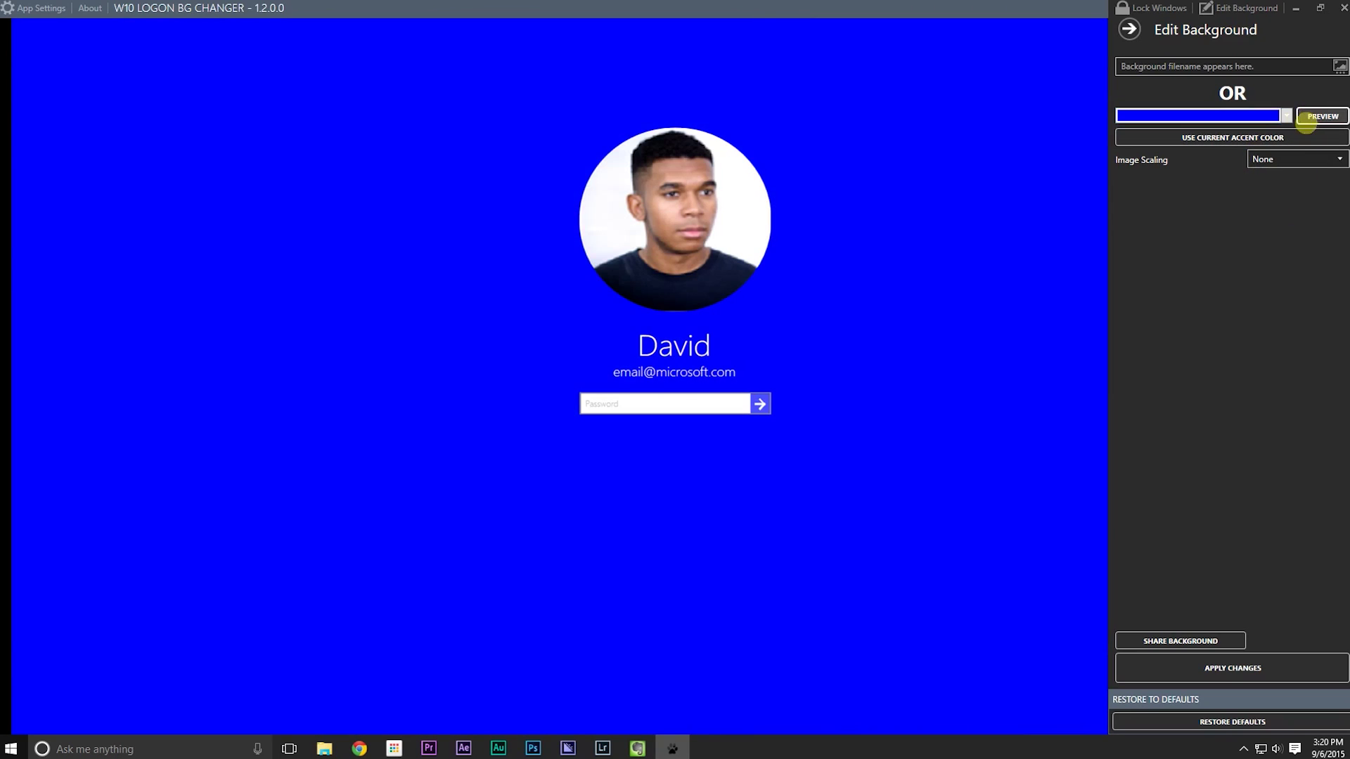
pyautogui.click(1276, 114)
pyautogui.click(1275, 113)
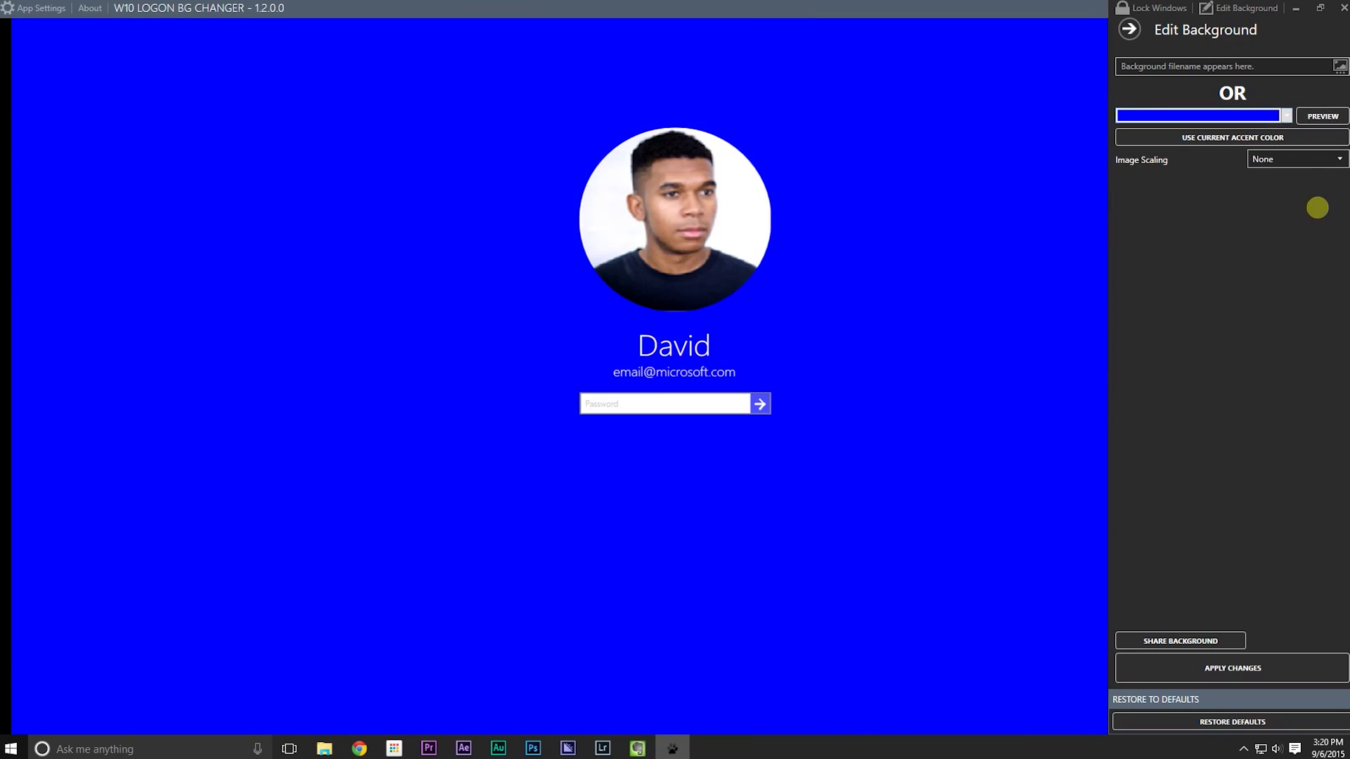
# Apply the current accent colour as background, then lock Windows to view it
pyautogui.click(1273, 136)
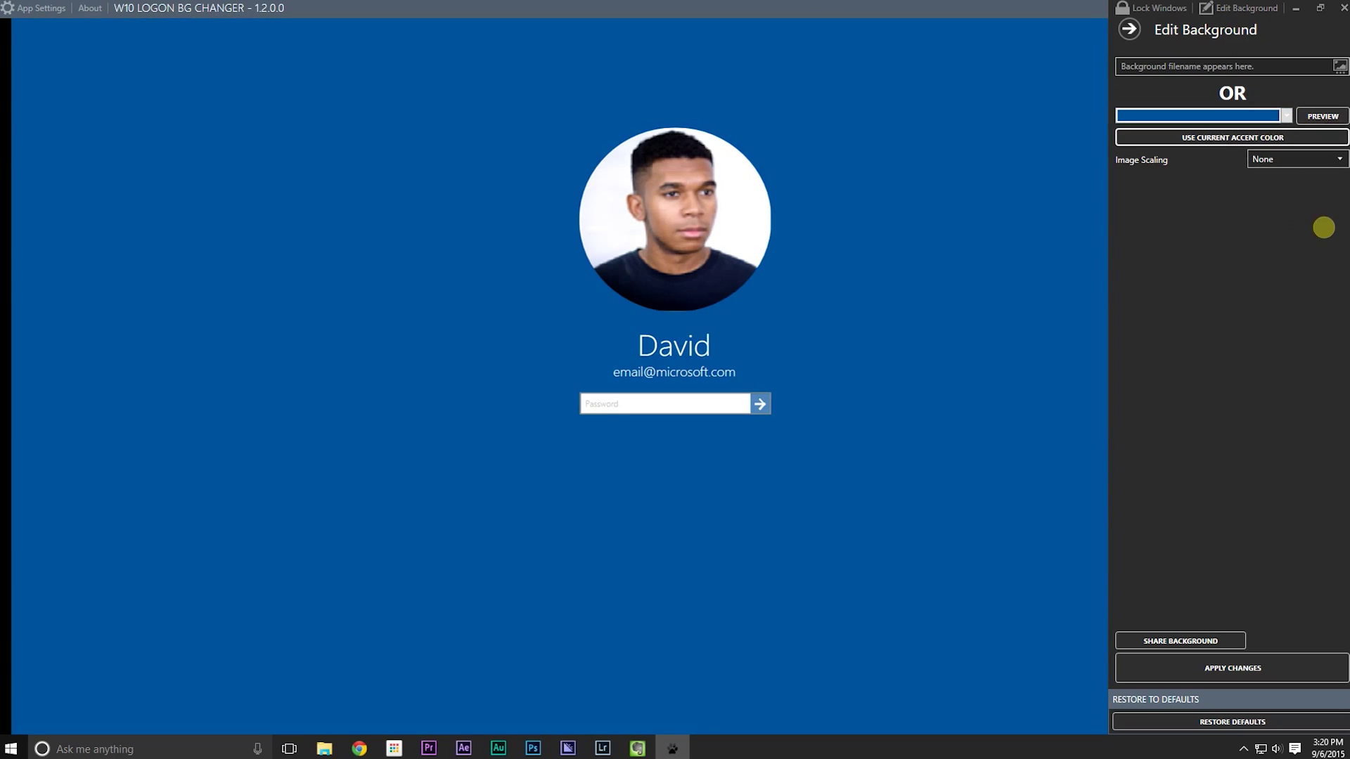
pyautogui.click(1316, 670)
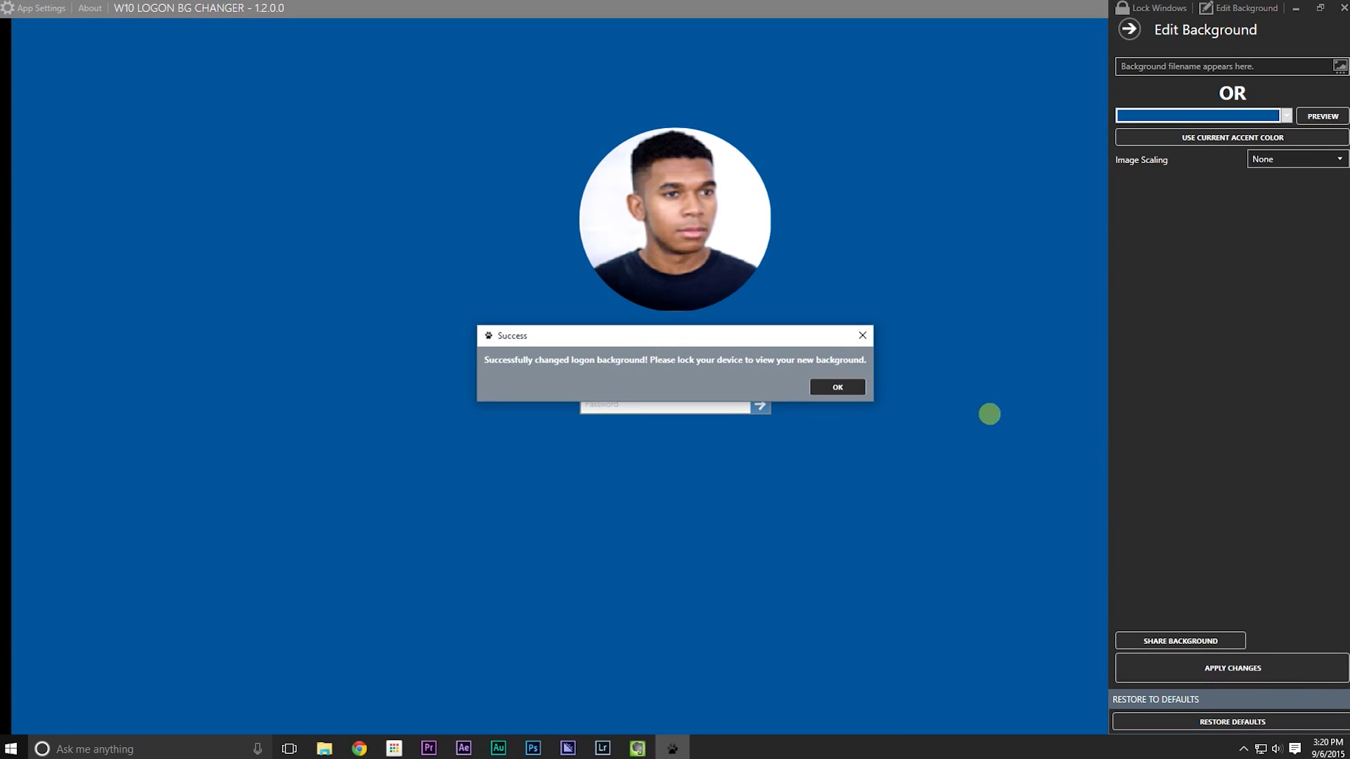
pyautogui.click(838, 387)
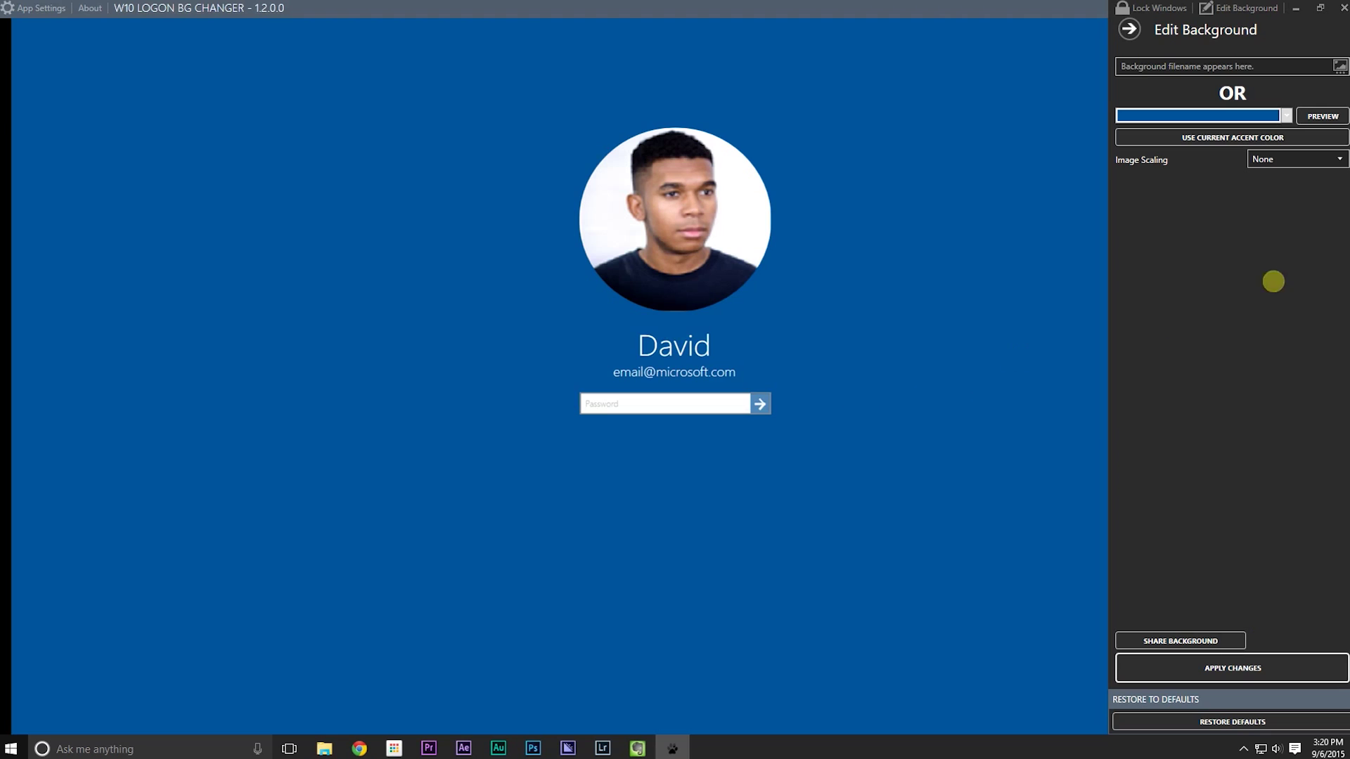
pyautogui.click(1147, 8)
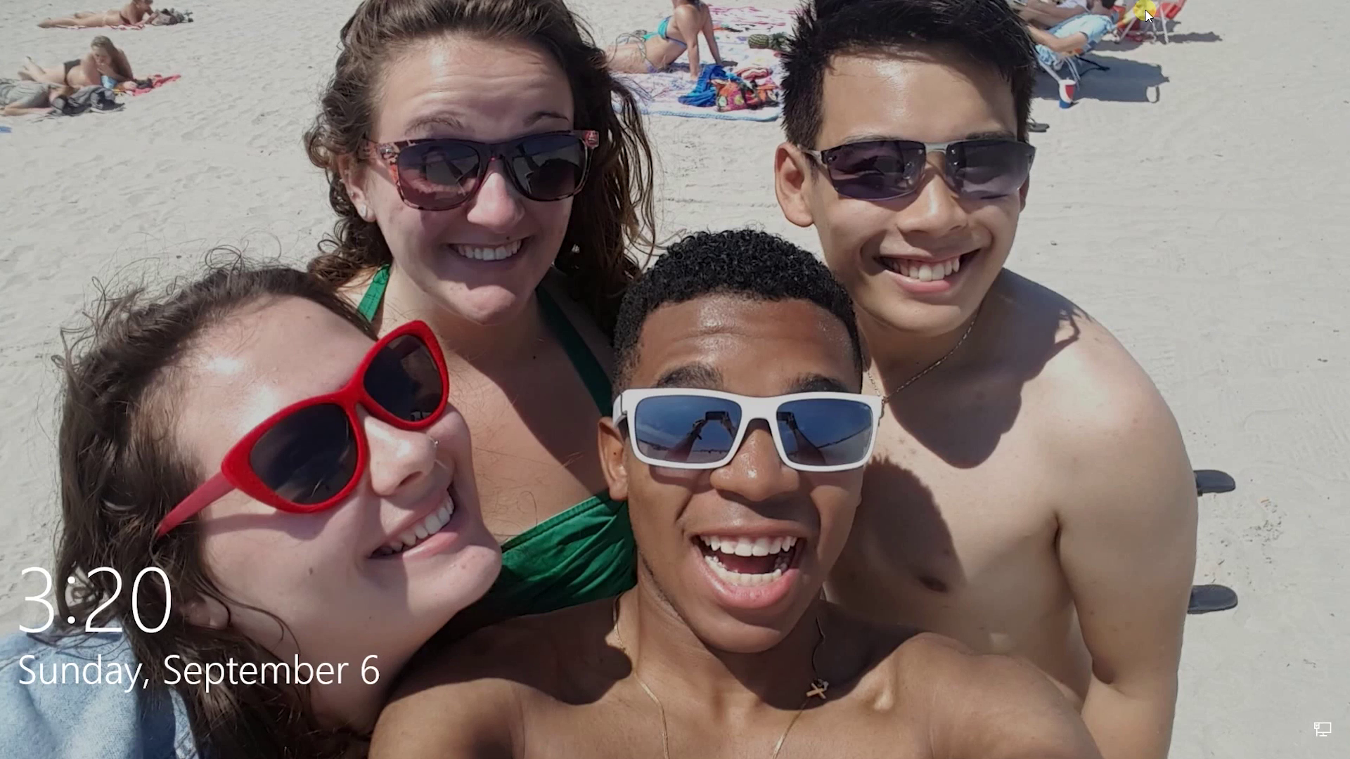
pyautogui.click(1147, 13)
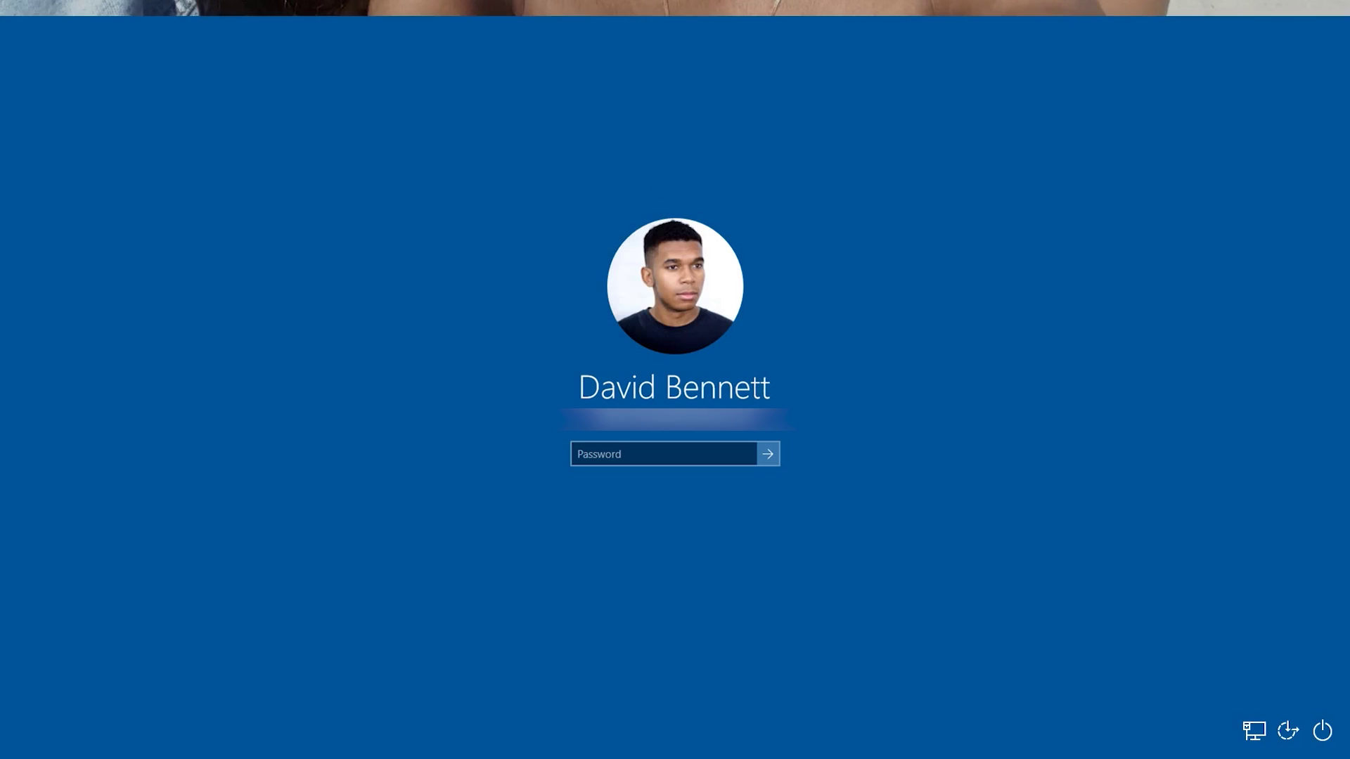